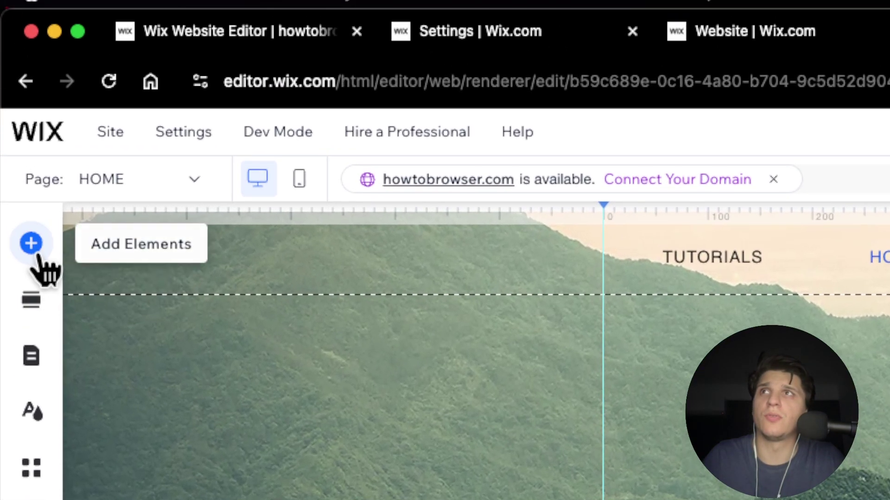
Step: Search the editor for "search" and choose Site Search from the elements that can be added to the site
{"action": "left_click", "coordinate": [33, 246]}
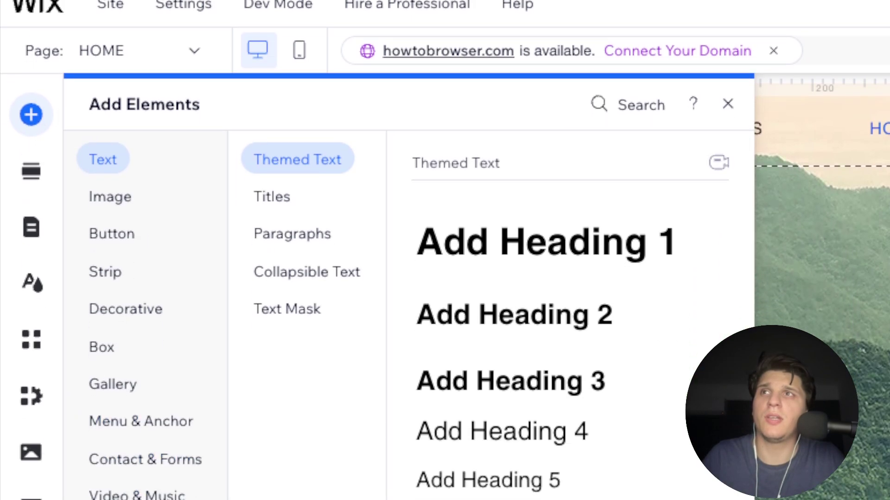
{"action": "left_click", "coordinate": [124, 414]}
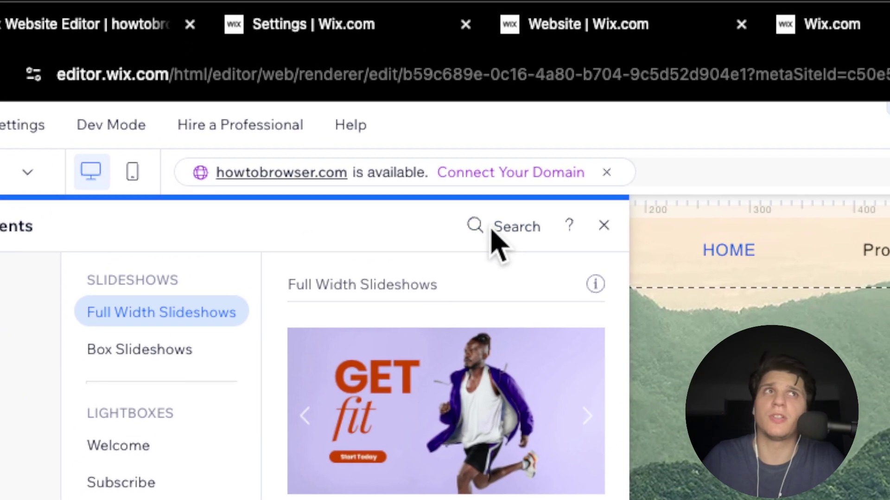
{"action": "left_click", "coordinate": [494, 229]}
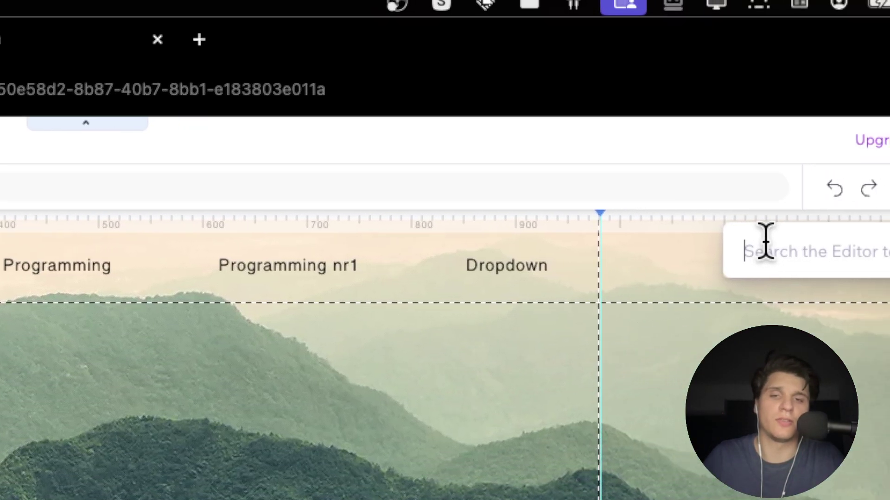
{"action": "type", "text": "search"}
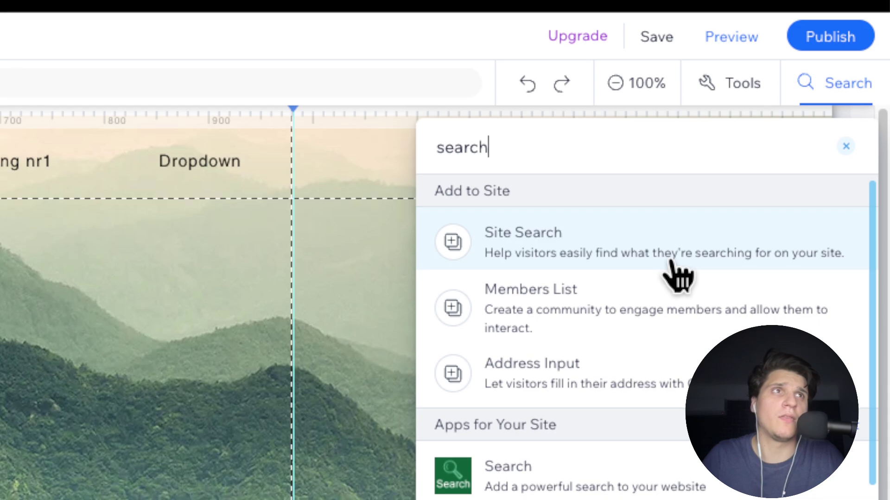
{"action": "left_click", "coordinate": [715, 260]}
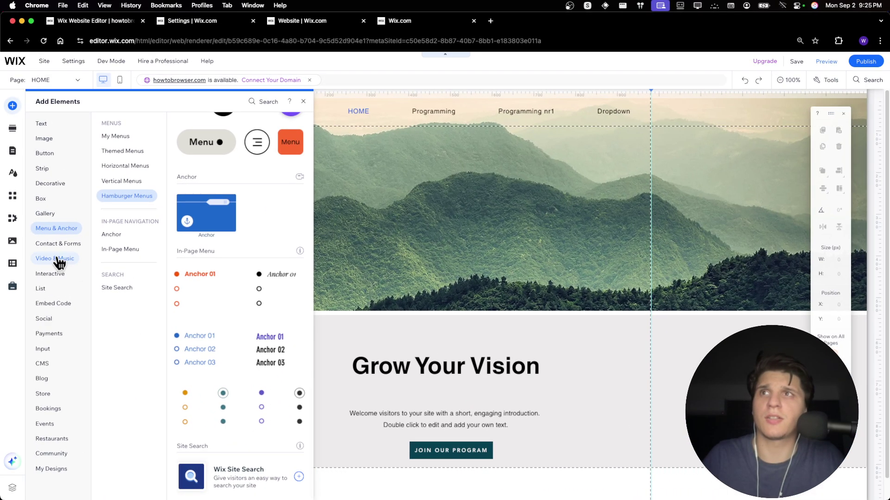
Step: Add the Wix Site Search element from the Menu & Anchor category to the site
{"action": "left_click", "coordinate": [55, 258]}
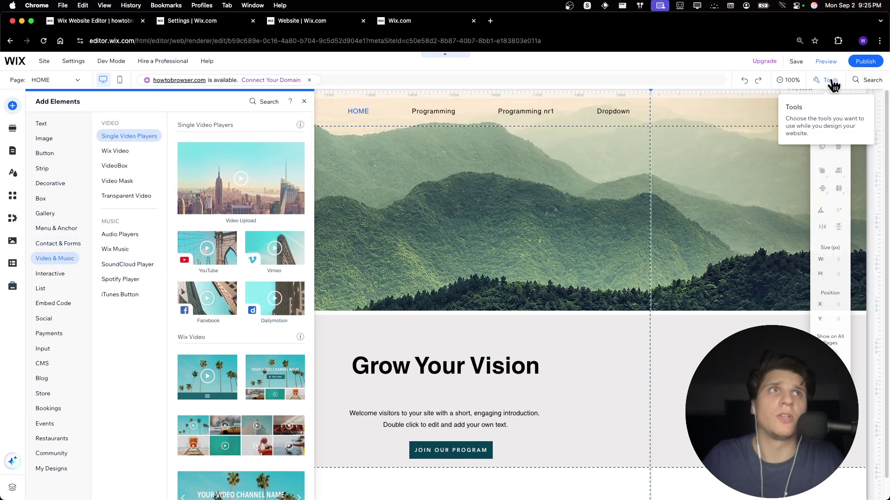
{"action": "left_click", "coordinate": [269, 101]}
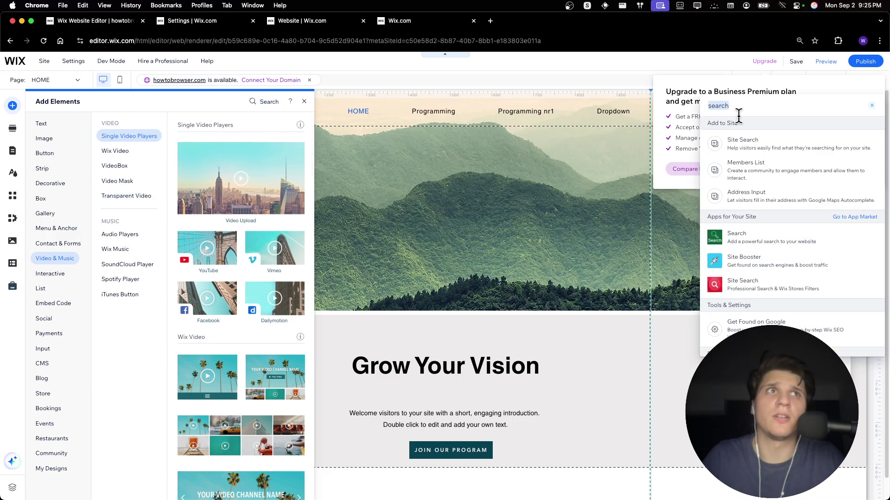
{"action": "left_click", "coordinate": [755, 145]}
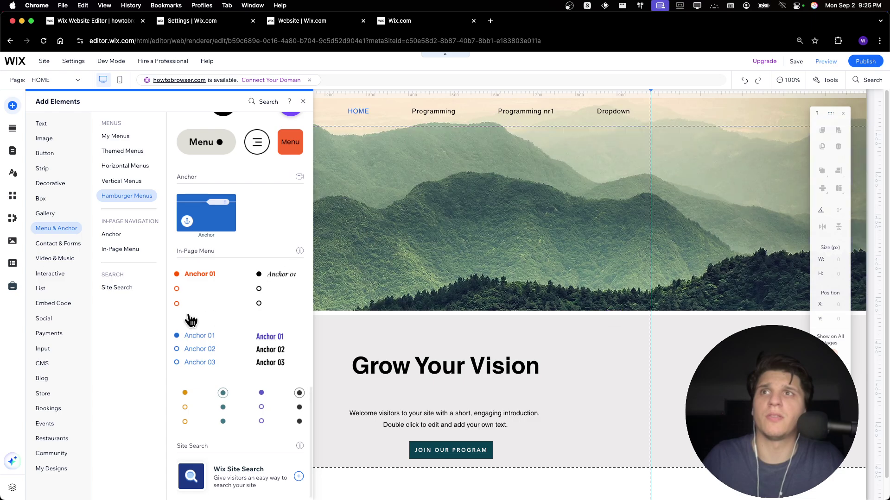
{"action": "left_click", "coordinate": [67, 243]}
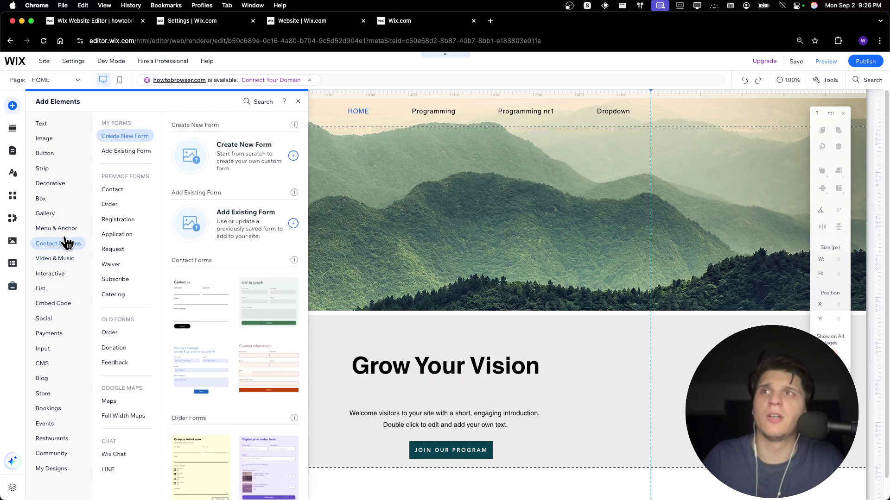
{"action": "left_click", "coordinate": [60, 229]}
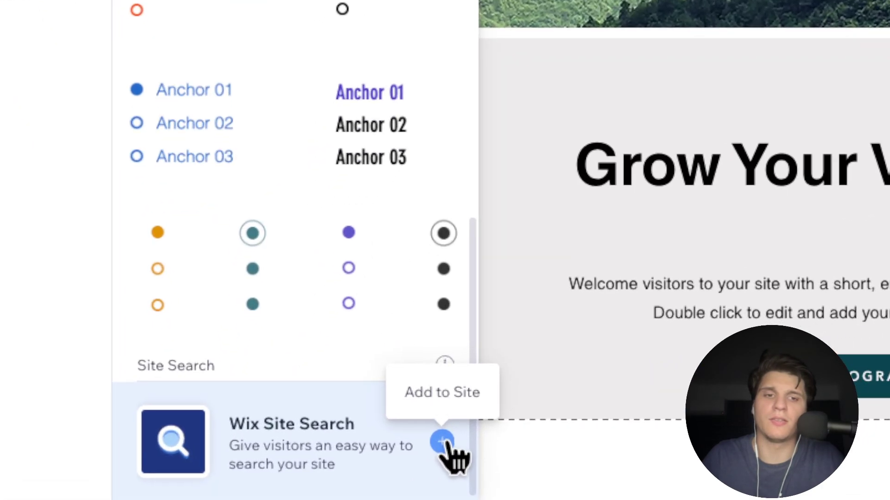
{"action": "left_click", "coordinate": [299, 477]}
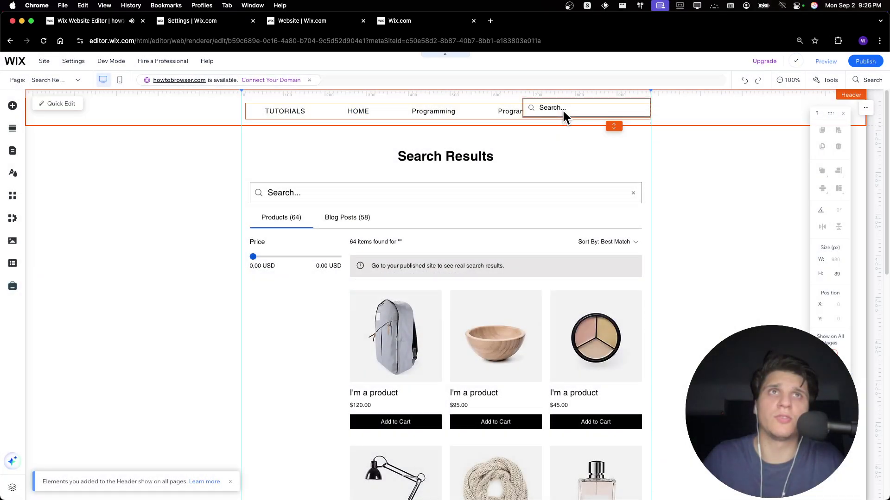
Step: Move the search bar below the header menu near Programming and stretch the header to about 199 px tall
{"action": "left_click_drag", "start_coordinate": [563, 109], "coordinate": [560, 116]}
{"action": "left_click", "coordinate": [494, 123]}
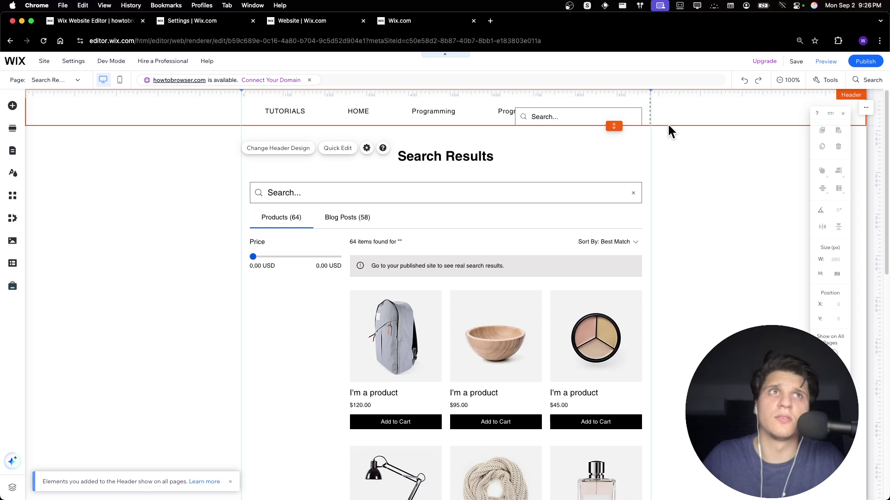
{"action": "left_click", "coordinate": [667, 125]}
{"action": "left_click_drag", "start_coordinate": [614, 126], "coordinate": [449, 132]}
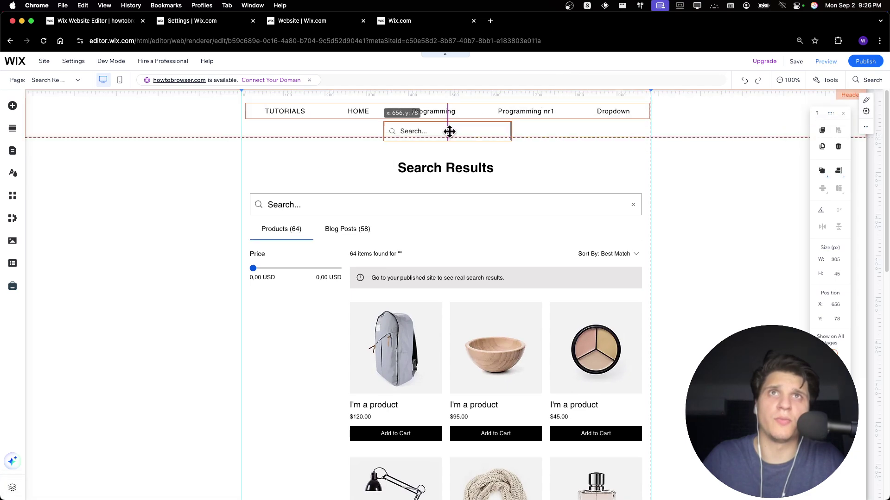
{"action": "left_click_drag", "start_coordinate": [620, 139], "coordinate": [614, 172]}
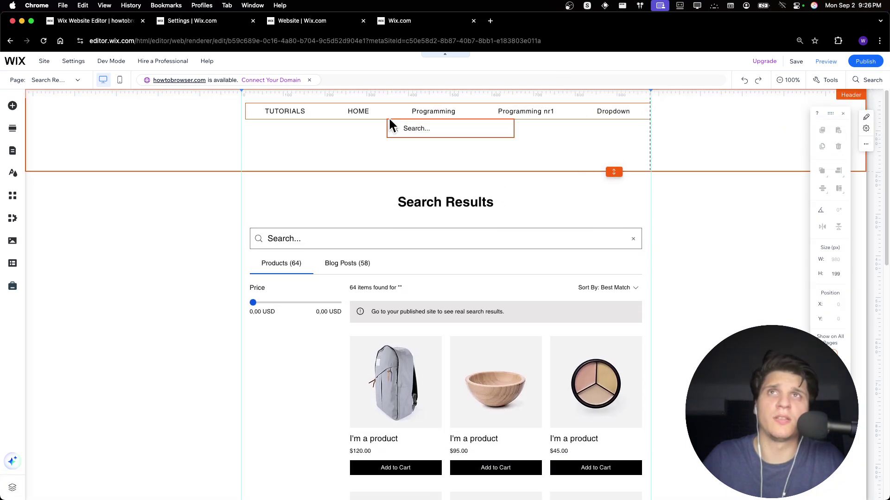
Step: Lower the navigation menu in the header and place the search bar above its Dropdown end, about 260 px wide at X 680, Y 83
{"action": "left_click", "coordinate": [317, 115]}
{"action": "left_click_drag", "start_coordinate": [312, 111], "coordinate": [312, 153]}
{"action": "left_click_drag", "start_coordinate": [467, 128], "coordinate": [597, 113]}
{"action": "left_click_drag", "start_coordinate": [520, 118], "coordinate": [560, 135]}
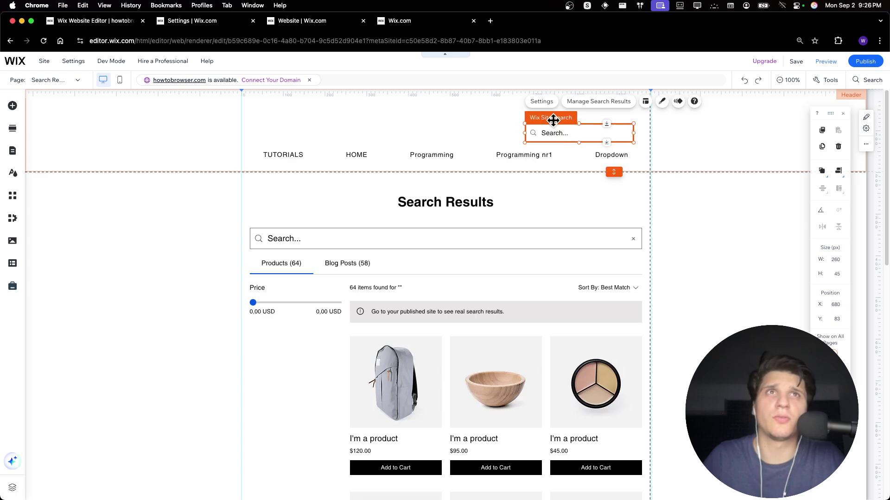
Step: Examine the header search bar's settings and the Search Results page's entry in the site menu
{"action": "left_click", "coordinate": [553, 105]}
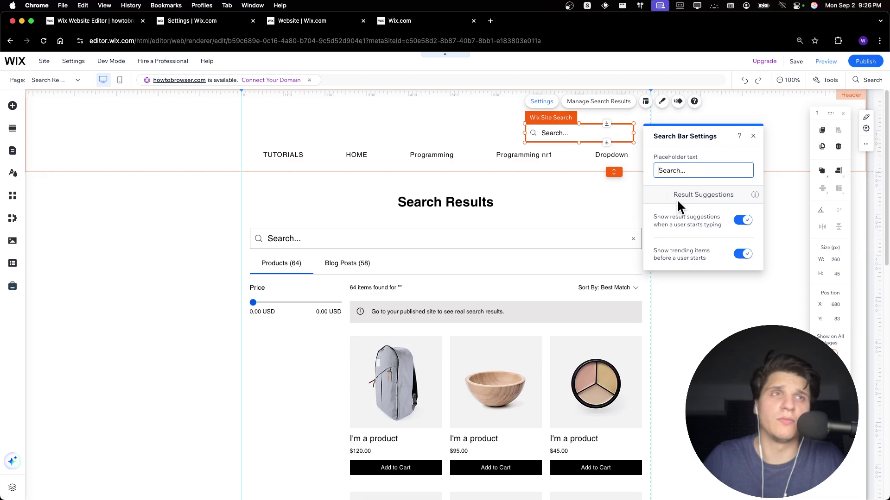
{"action": "left_click", "coordinate": [591, 103]}
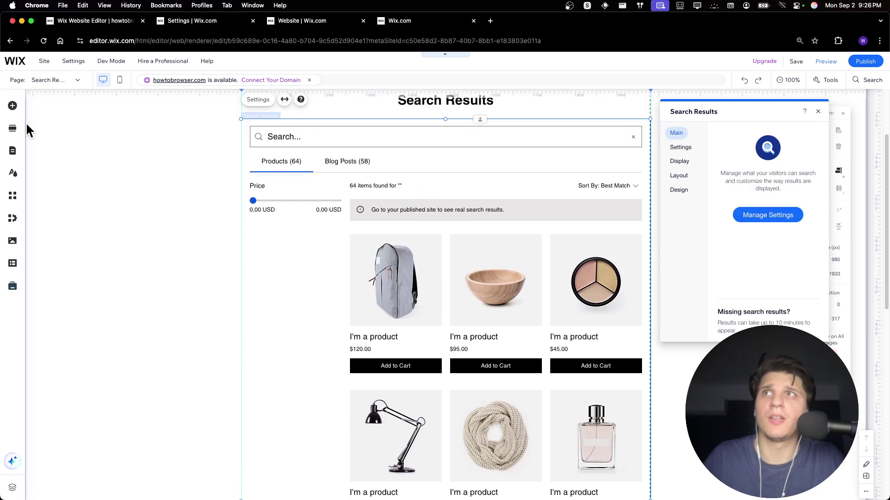
{"action": "left_click", "coordinate": [52, 80]}
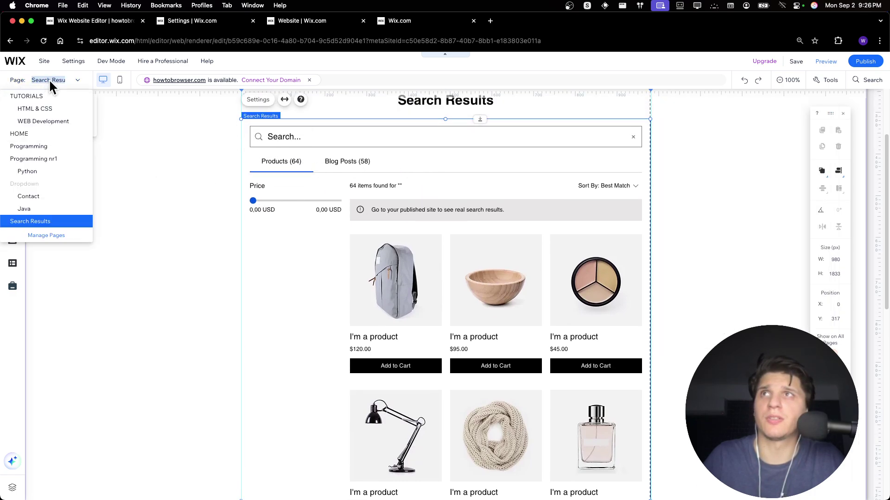
{"action": "left_click", "coordinate": [77, 80]}
{"action": "left_click", "coordinate": [19, 153]}
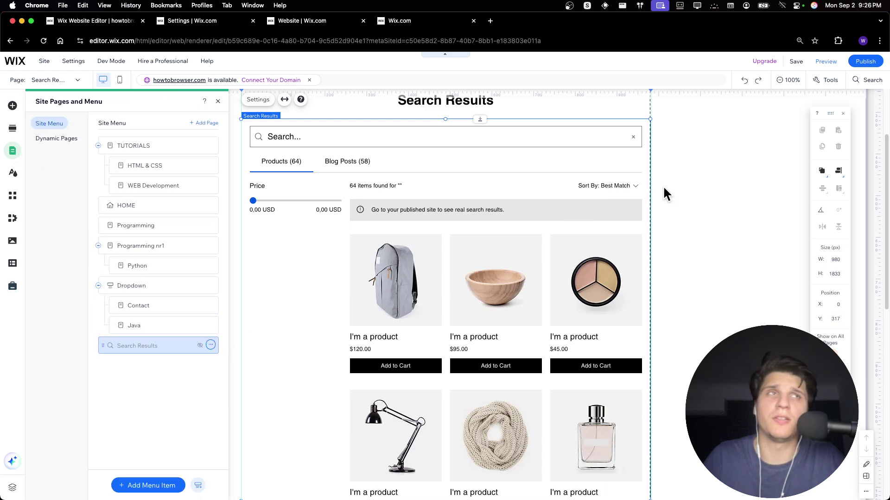
{"action": "left_click", "coordinate": [338, 153]}
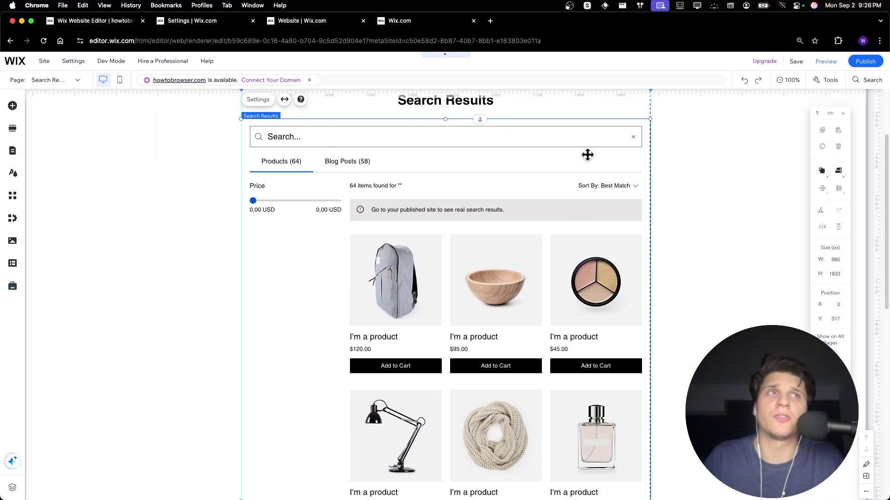
Step: Set the search results layout to 19 results per page with a center-aligned results menu
{"action": "left_click", "coordinate": [252, 101]}
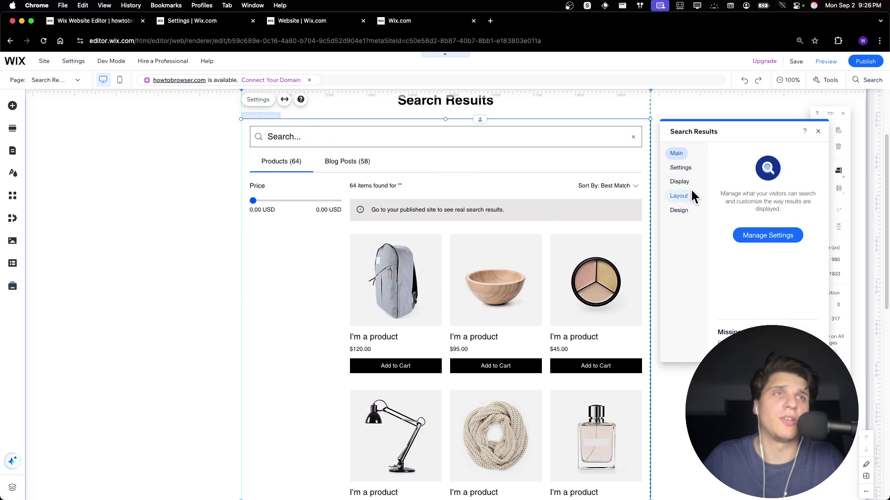
{"action": "left_click", "coordinate": [737, 235]}
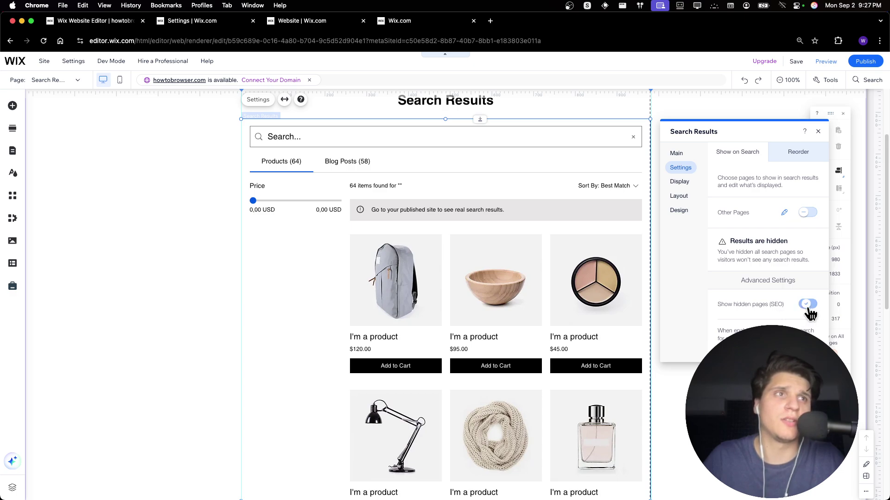
{"action": "left_click", "coordinate": [680, 182]}
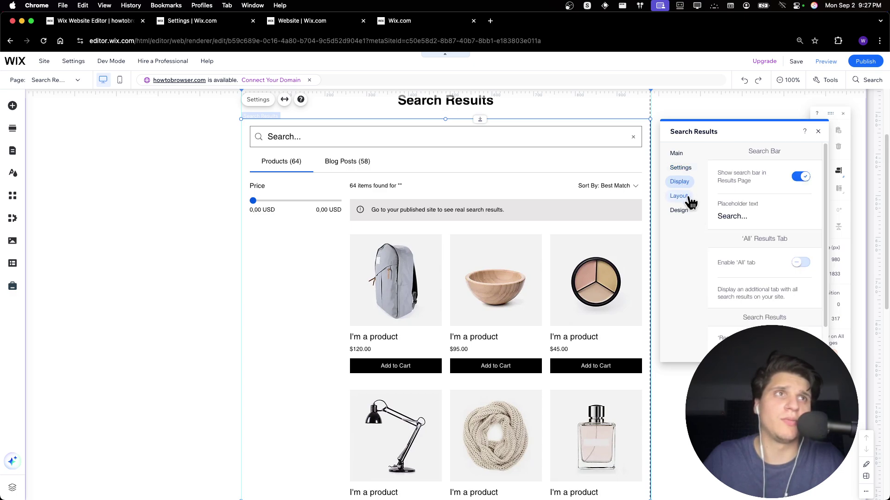
{"action": "left_click", "coordinate": [683, 196]}
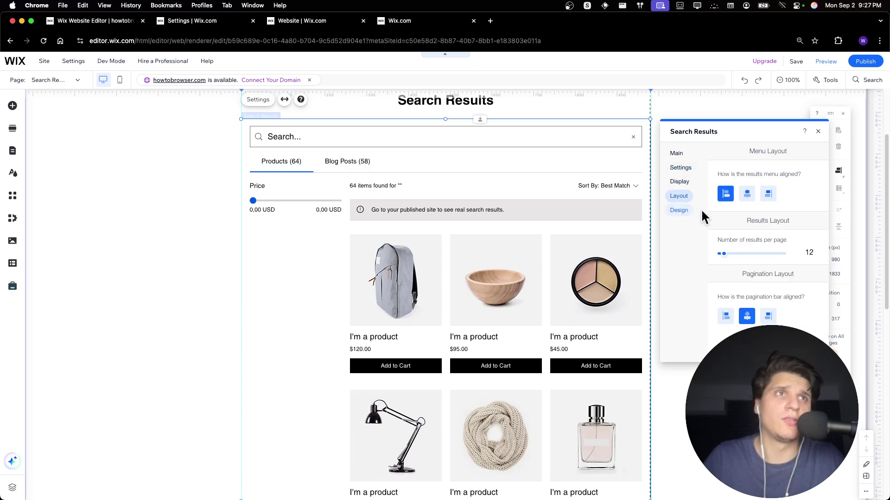
{"action": "left_click_drag", "start_coordinate": [735, 254], "coordinate": [734, 254]}
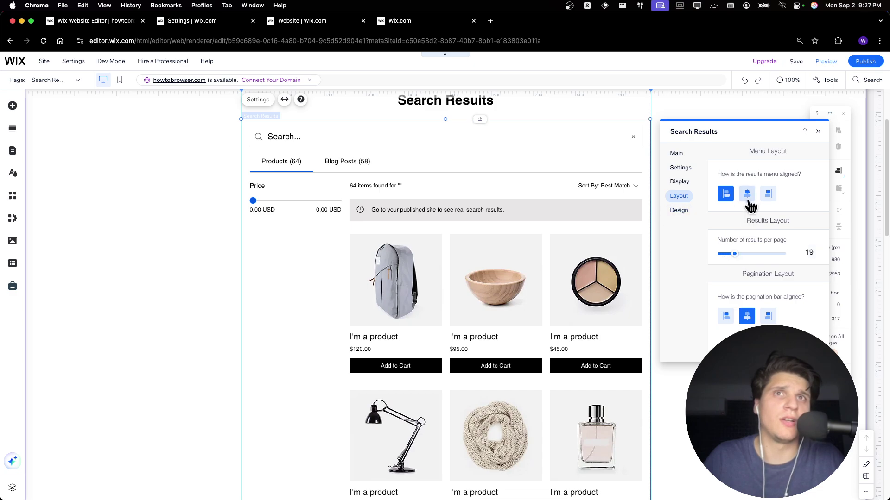
{"action": "left_click", "coordinate": [747, 197]}
Step: Review the search bar design options of the Search Results element, including background, border and text
{"action": "left_click", "coordinate": [688, 217]}
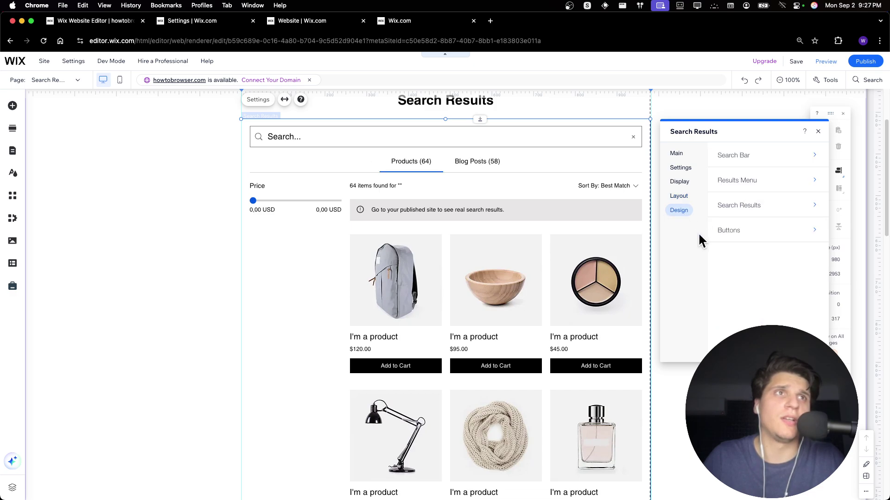
{"action": "left_click", "coordinate": [733, 158]}
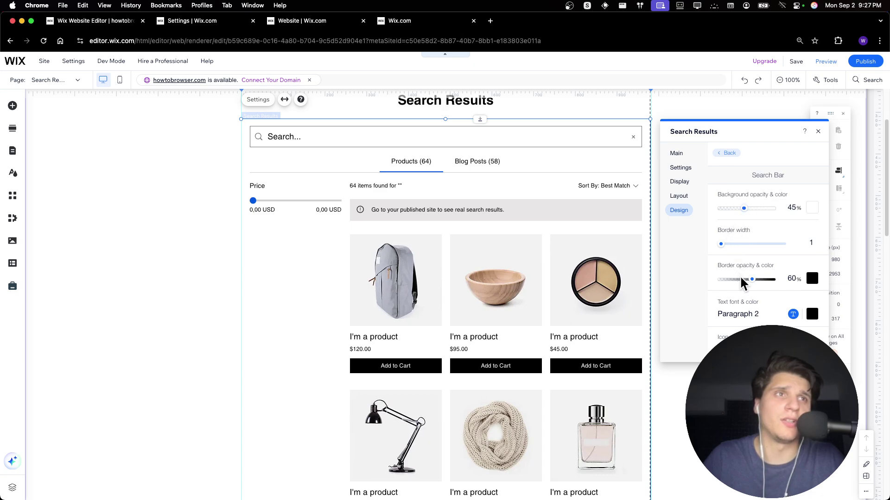
{"action": "left_click", "coordinate": [812, 135]}
Step: Move the header search bar above the middle of the navigation menu, to about X 388, Y 77
{"action": "scroll", "coordinate": [630, 193], "scroll_direction": "up", "scroll_amount": 3}
{"action": "left_click", "coordinate": [558, 135]}
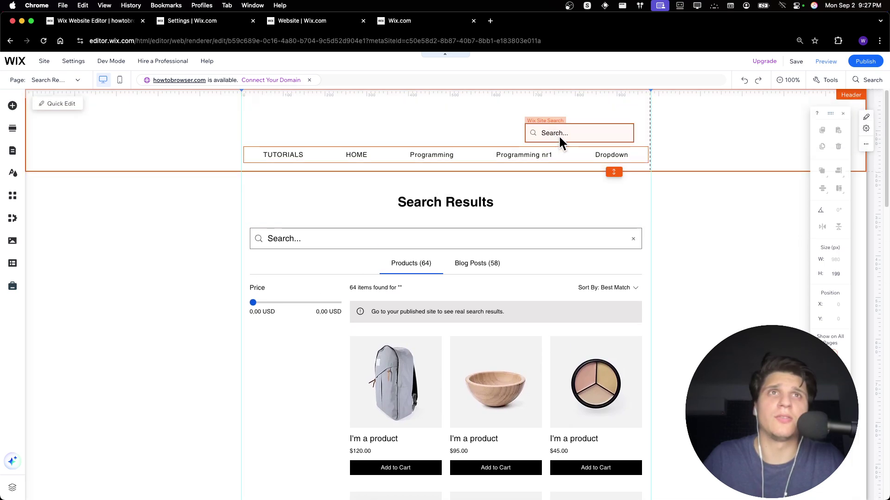
{"action": "left_click", "coordinate": [560, 139]}
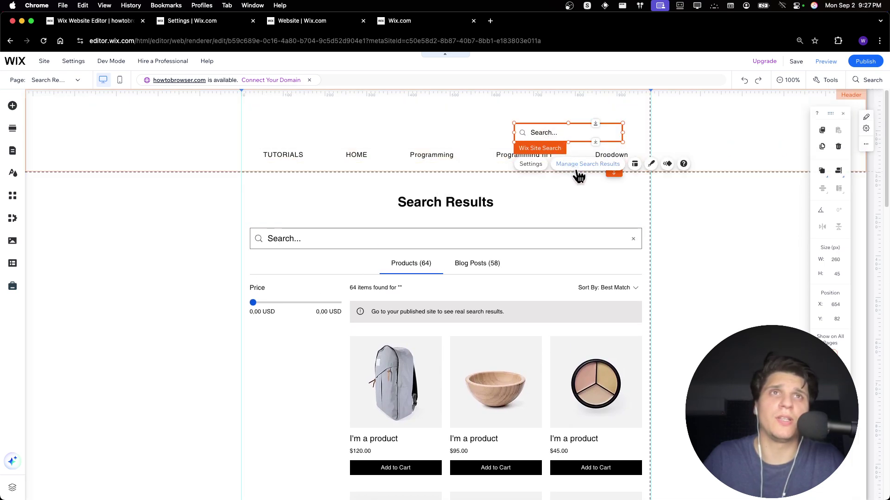
{"action": "left_click_drag", "start_coordinate": [559, 133], "coordinate": [450, 131]}
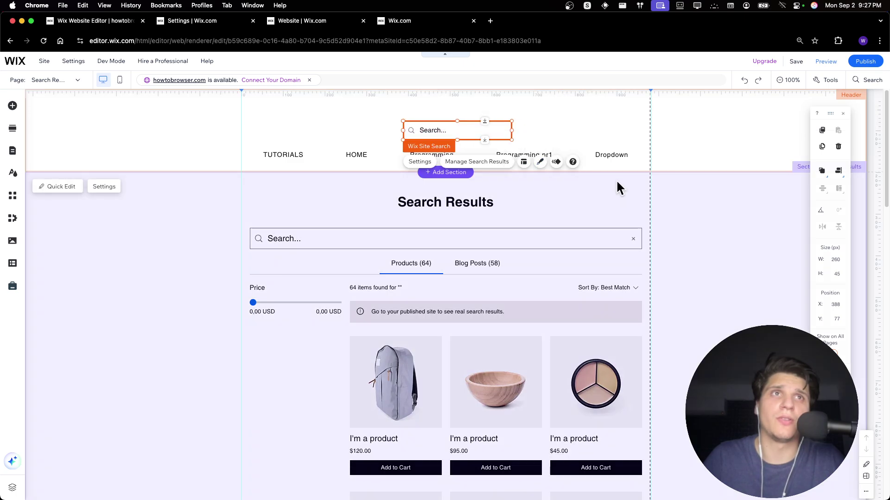
Step: Shrink the header to about 177 px tall and move the search bar and navigation menu up to about Y 37
{"action": "left_click", "coordinate": [613, 171]}
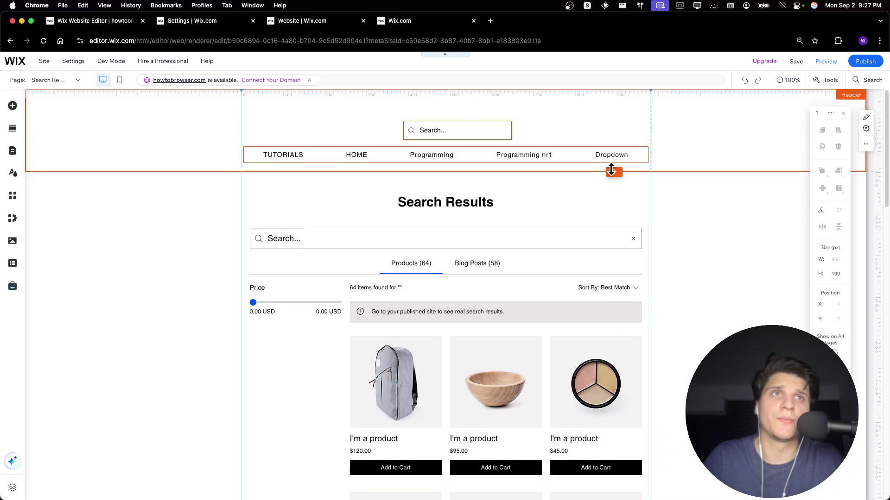
{"action": "left_click_drag", "start_coordinate": [616, 166], "coordinate": [614, 157]}
{"action": "mouse_move", "coordinate": [503, 139]}
{"action": "left_mouse_down"}
{"action": "mouse_move", "coordinate": [501, 119]}
{"action": "mouse_move", "coordinate": [490, 117]}
{"action": "mouse_move", "coordinate": [507, 134]}
{"action": "left_mouse_up"}
{"action": "left_click_drag", "start_coordinate": [292, 143], "coordinate": [459, 130]}
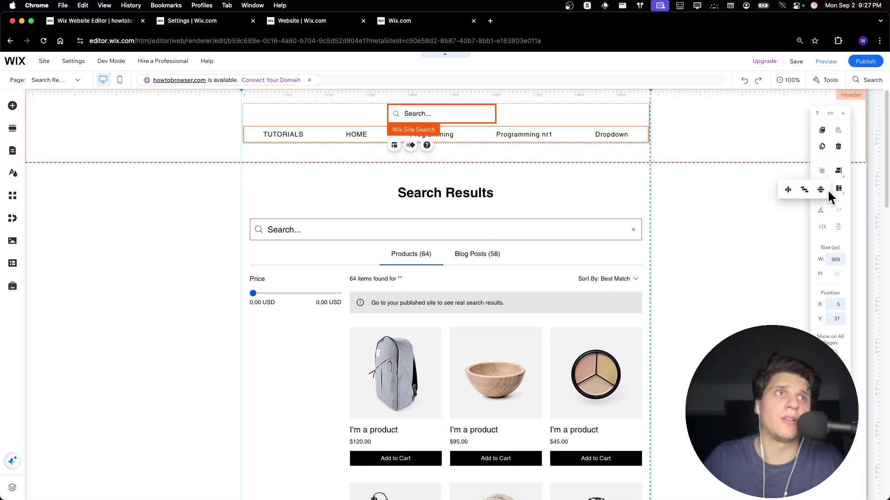
Step: Center the search bar horizontally over the navigation menu and reduce the header height to about 141 px
{"action": "left_click", "coordinate": [820, 173]}
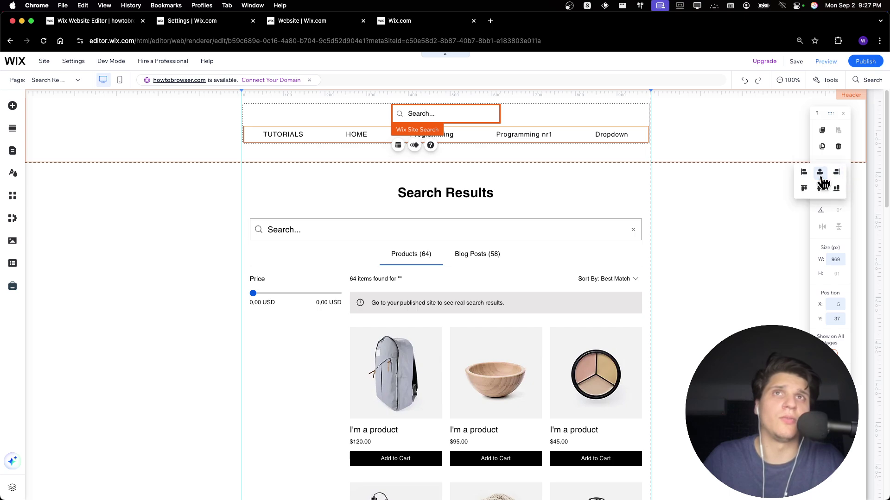
{"action": "left_click", "coordinate": [597, 151]}
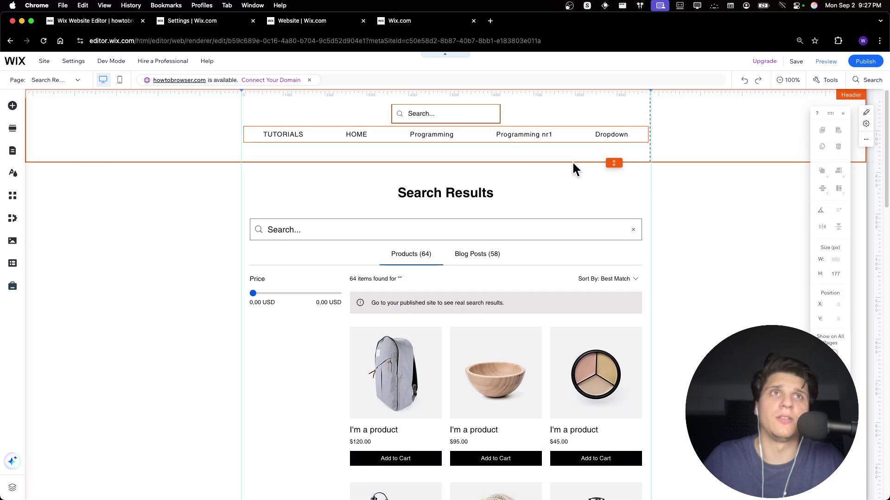
{"action": "left_click_drag", "start_coordinate": [610, 162], "coordinate": [611, 147]}
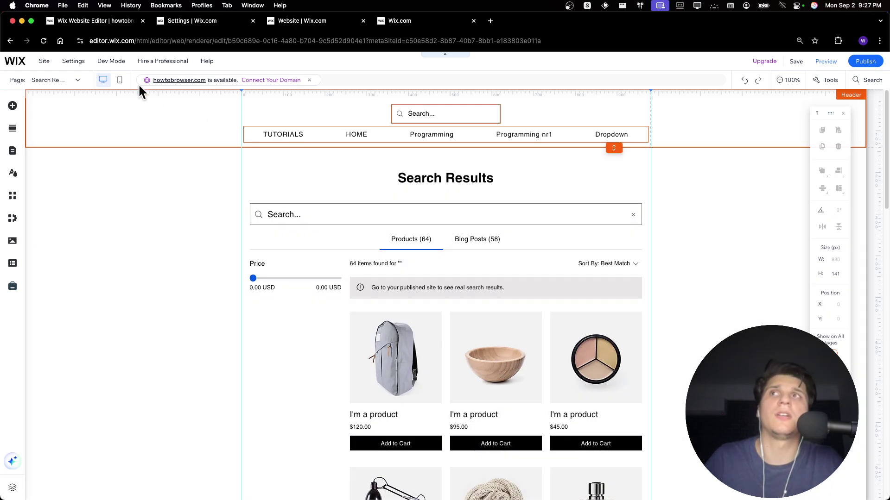
Step: Switch the editor to the HOME page and select its header
{"action": "left_click", "coordinate": [64, 81]}
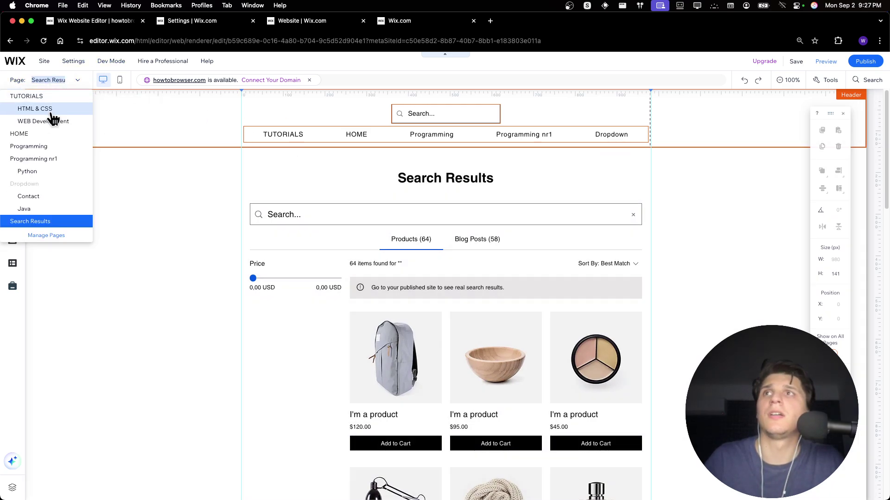
{"action": "left_click", "coordinate": [21, 133]}
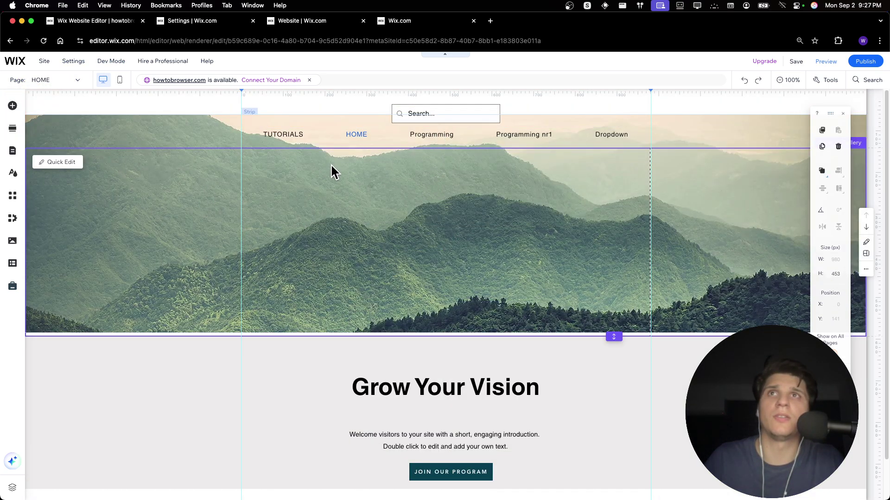
{"action": "left_click", "coordinate": [215, 122]}
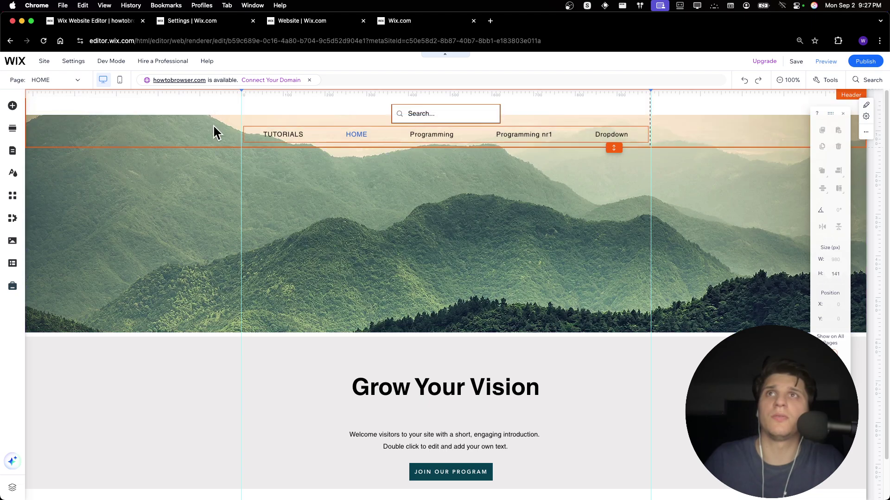
Step: Move the mountain image strip up behind the header and reduce its section's height to about 381 px
{"action": "left_click", "coordinate": [431, 283]}
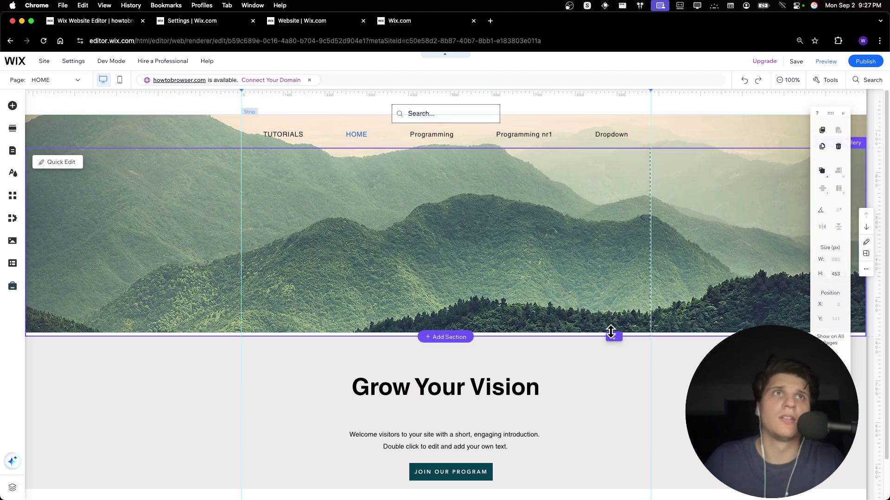
{"action": "left_click", "coordinate": [546, 208]}
{"action": "left_click_drag", "start_coordinate": [547, 208], "coordinate": [546, 185]}
{"action": "left_click_drag", "start_coordinate": [614, 331], "coordinate": [613, 304]}
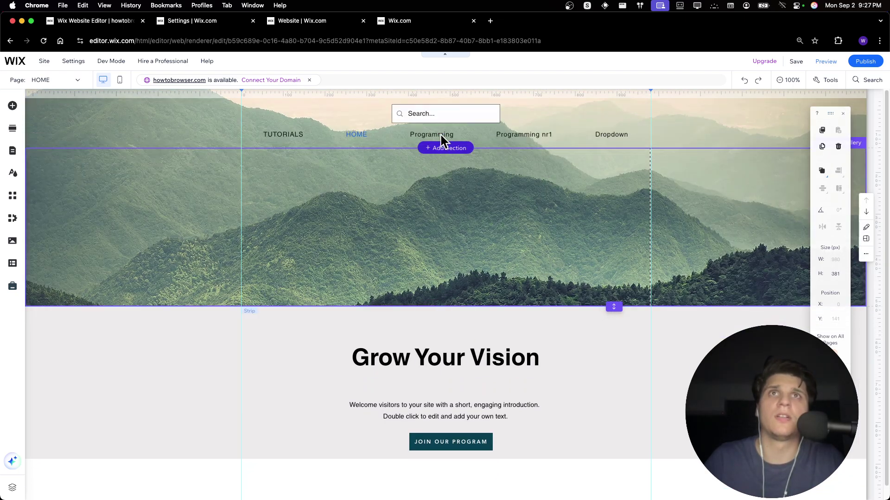
Step: Apply the transparent "What are you looking for?" design preset to the header search bar
{"action": "left_click", "coordinate": [445, 147]}
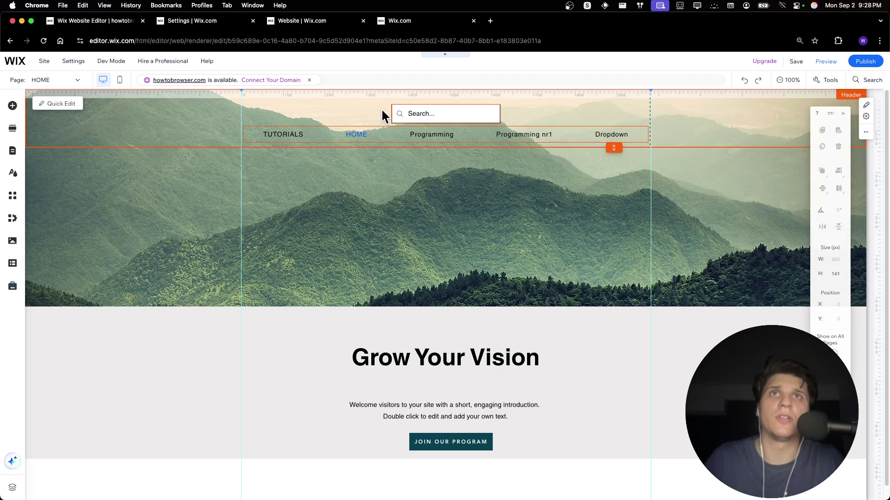
{"action": "left_click", "coordinate": [406, 111]}
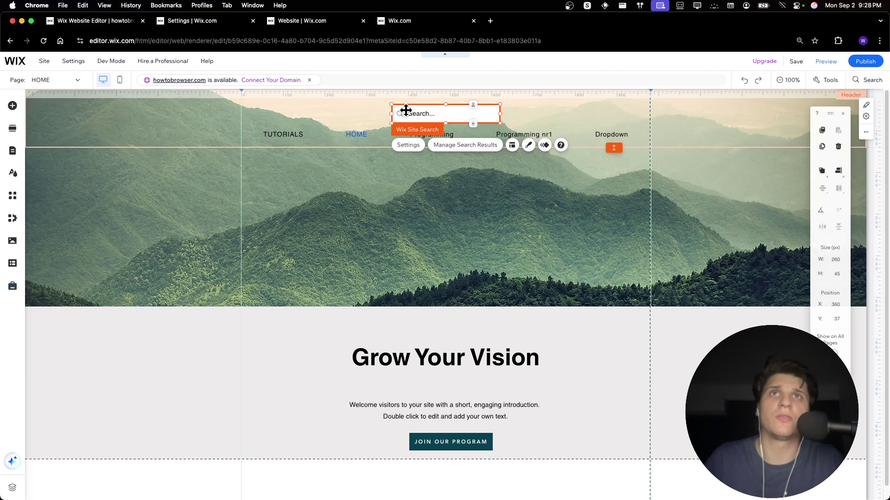
{"action": "left_click", "coordinate": [528, 145]}
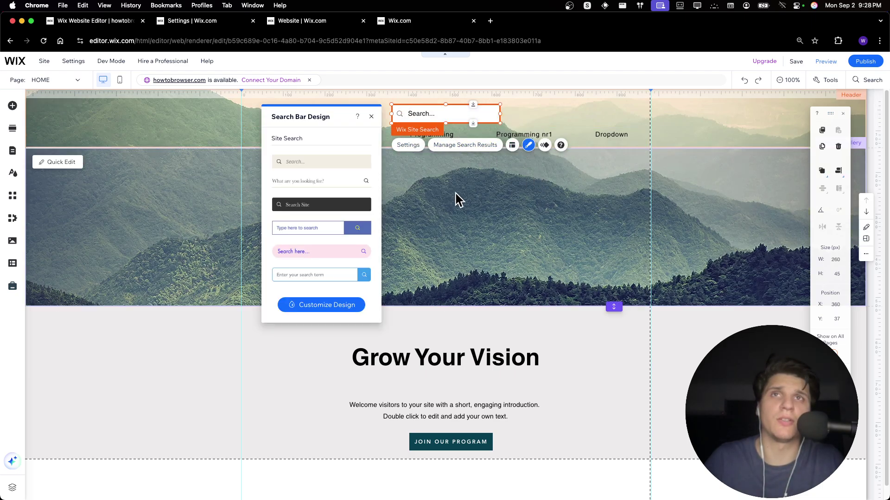
{"action": "left_click", "coordinate": [311, 226]}
{"action": "left_click", "coordinate": [313, 231]}
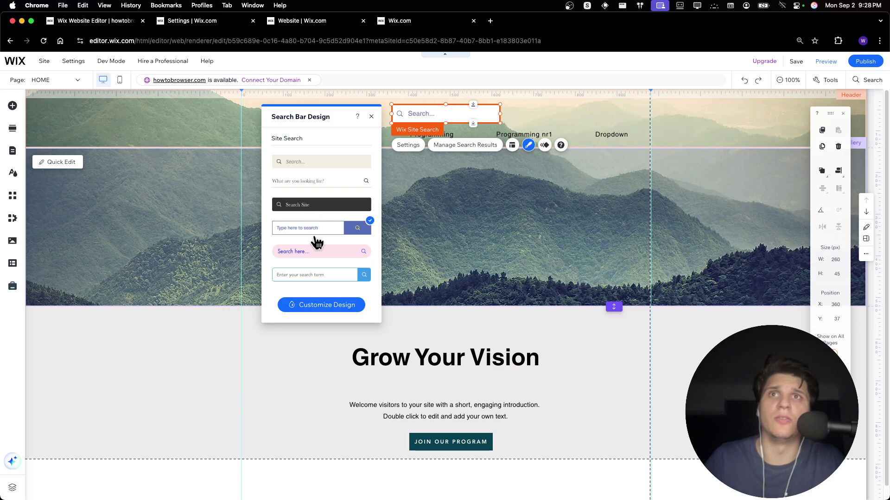
{"action": "left_click", "coordinate": [315, 185]}
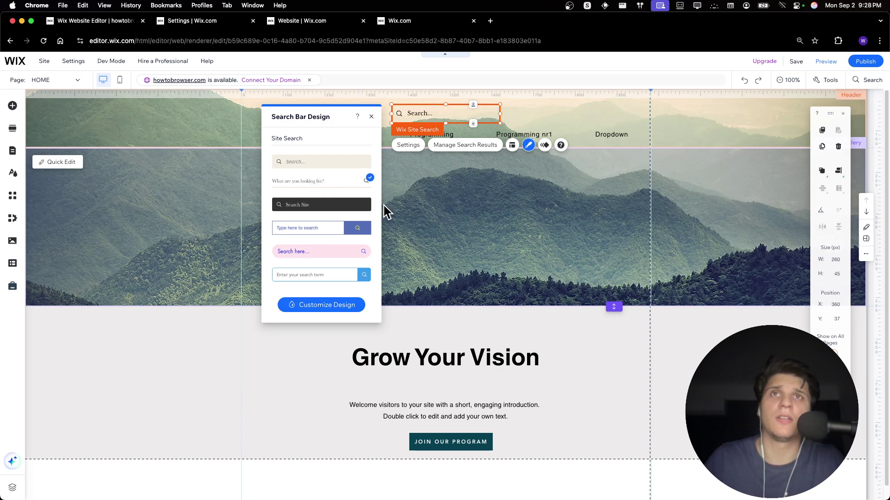
Step: Review the header search bar's custom design options for fill color and opacity, borders, corners, shadow and text
{"action": "left_click", "coordinate": [331, 306]}
{"action": "left_click", "coordinate": [323, 170]}
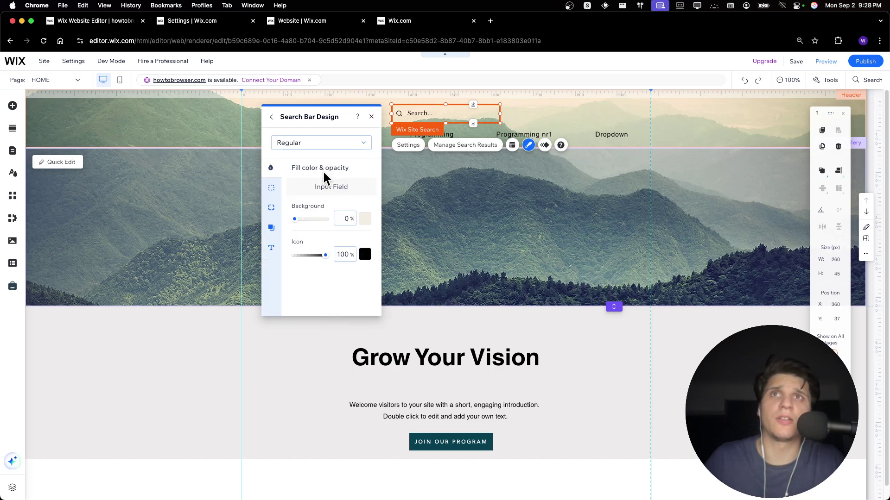
{"action": "left_click", "coordinate": [274, 194]}
{"action": "left_click", "coordinate": [277, 209]}
{"action": "left_click", "coordinate": [271, 230]}
{"action": "left_click", "coordinate": [272, 248]}
{"action": "scroll", "coordinate": [333, 198], "scroll_direction": "up", "scroll_amount": 2}
{"action": "left_click", "coordinate": [353, 197]}
{"action": "left_click", "coordinate": [420, 189]}
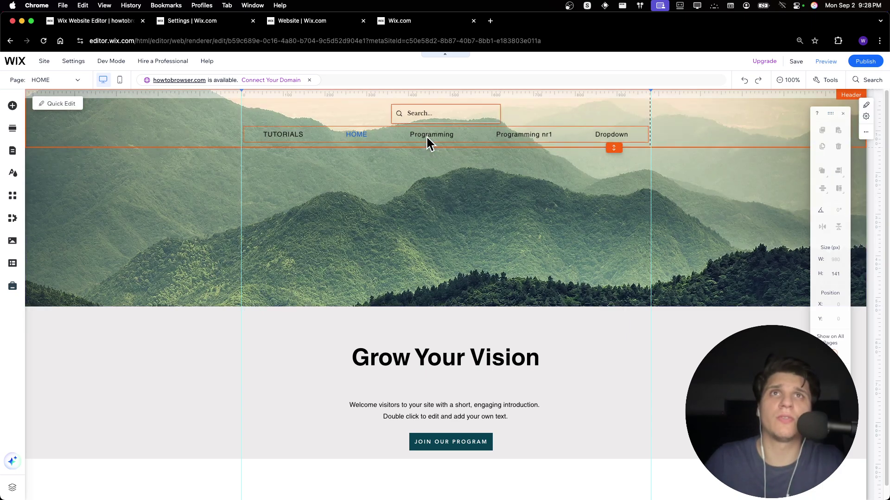
Step: Give the horizontal menu's container an outer shadow with a distance of 3 px
{"action": "left_click", "coordinate": [425, 134]}
{"action": "left_click", "coordinate": [280, 107]}
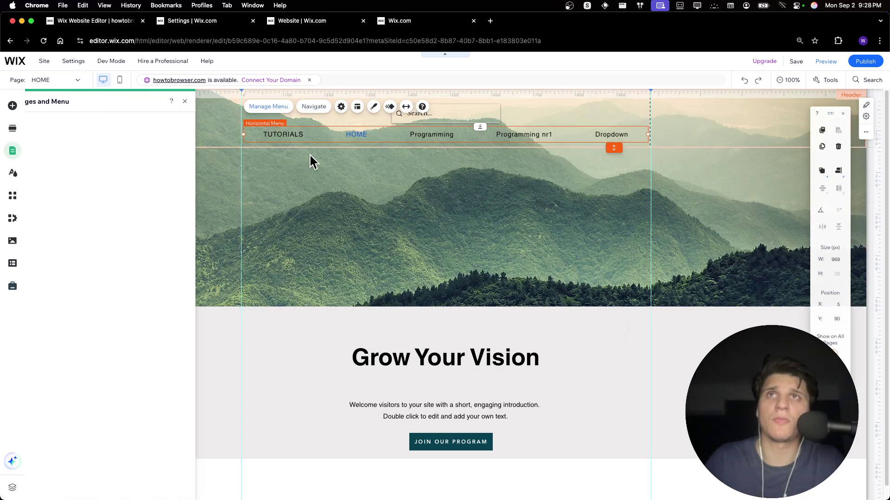
{"action": "left_click", "coordinate": [373, 109]}
{"action": "left_click", "coordinate": [684, 342]}
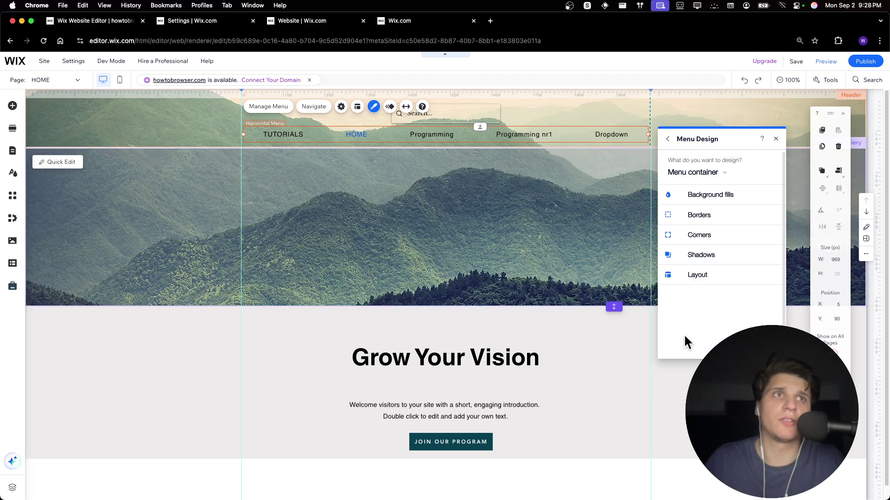
{"action": "left_click", "coordinate": [679, 257]}
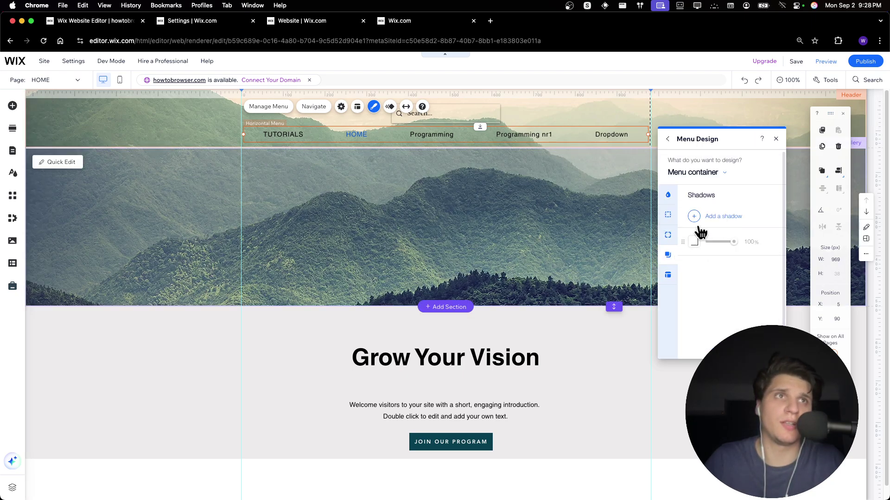
{"action": "left_click", "coordinate": [695, 240]}
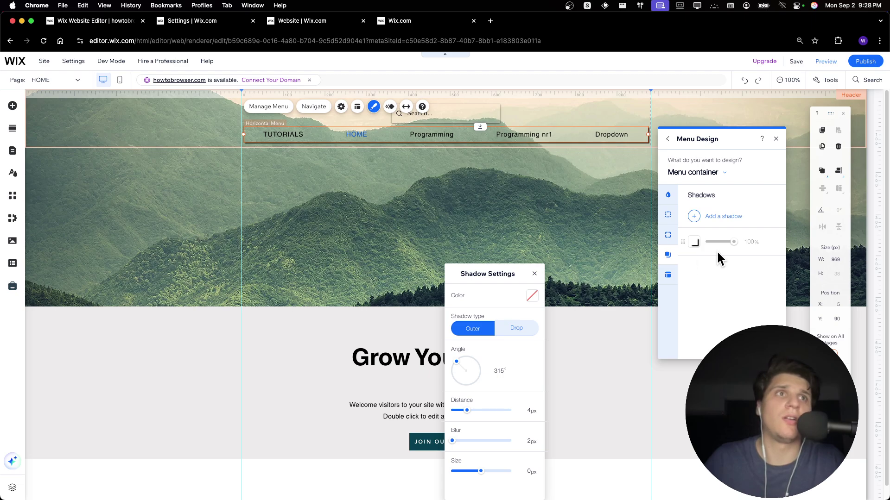
{"action": "left_click_drag", "start_coordinate": [457, 411], "coordinate": [462, 411]}
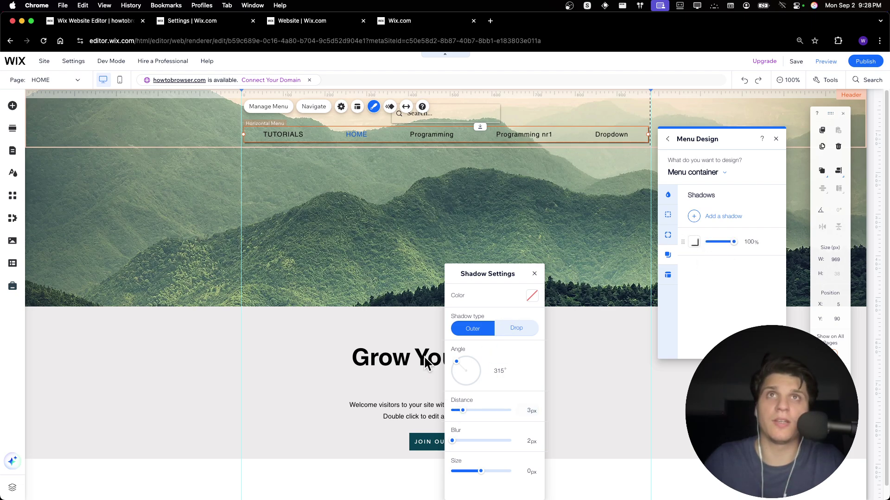
{"action": "left_click", "coordinate": [361, 229]}
{"action": "left_click", "coordinate": [776, 138]}
{"action": "left_click", "coordinate": [610, 196]}
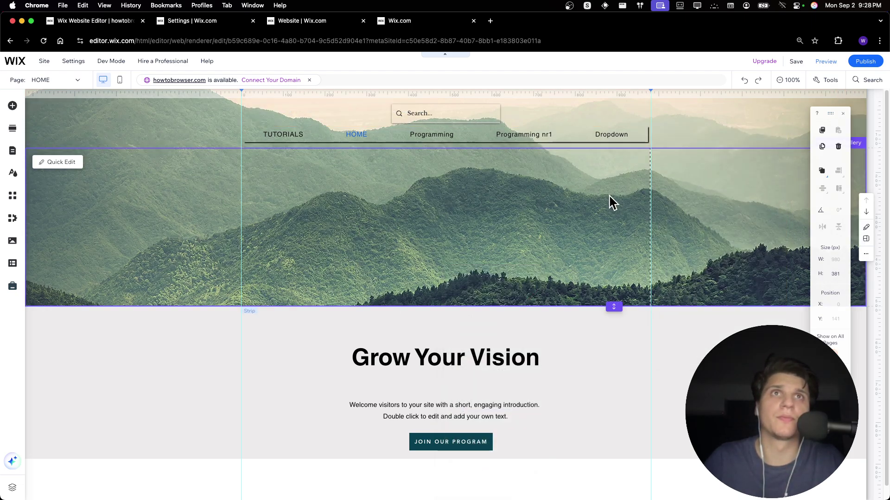